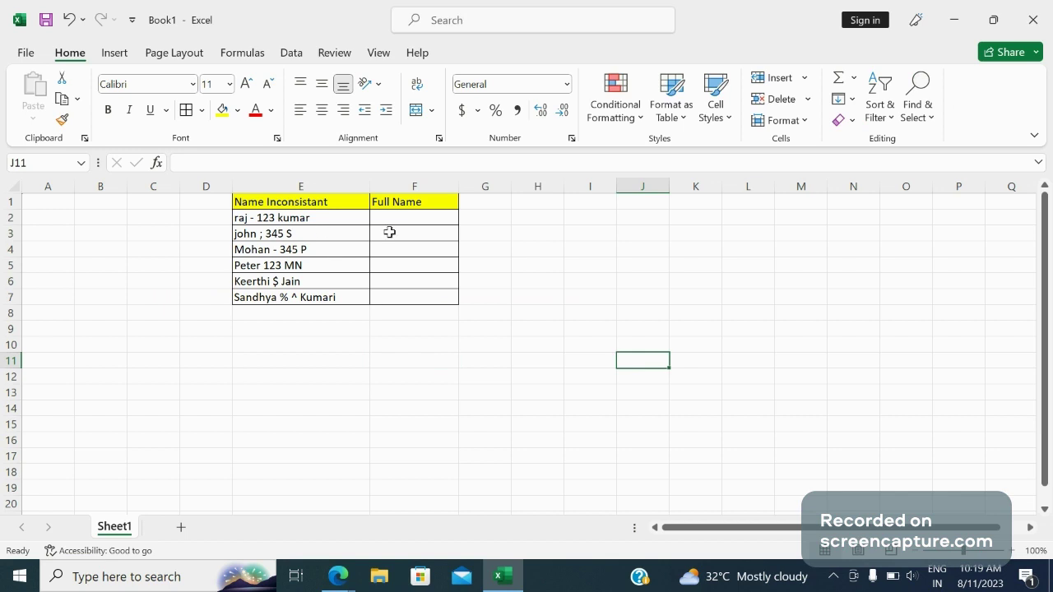
# Examine the two column headers and the inconsistent name entries in column E.
pyautogui.click(393, 263)
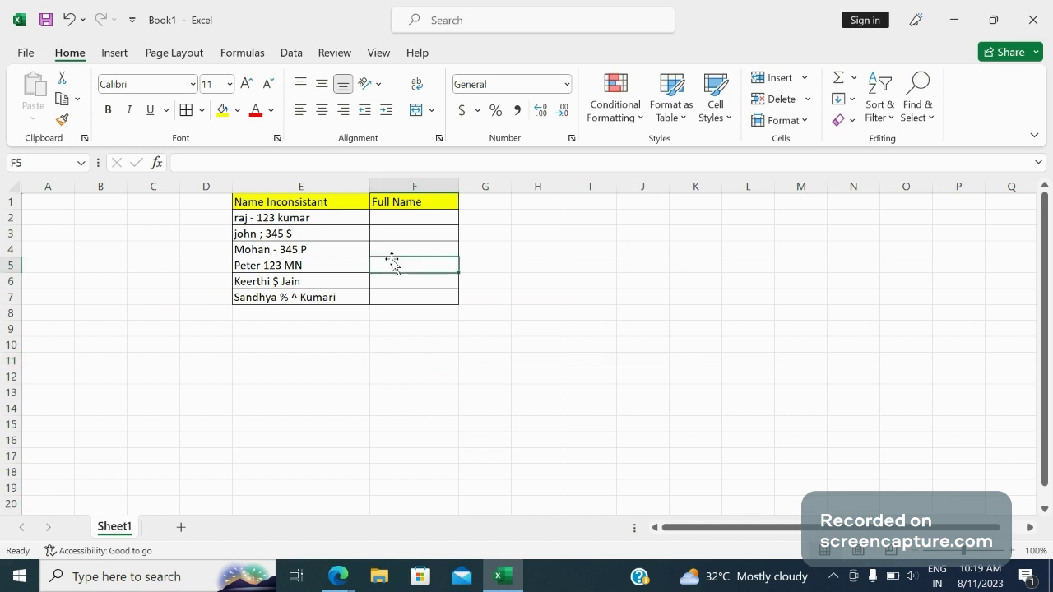
pyautogui.click(296, 204)
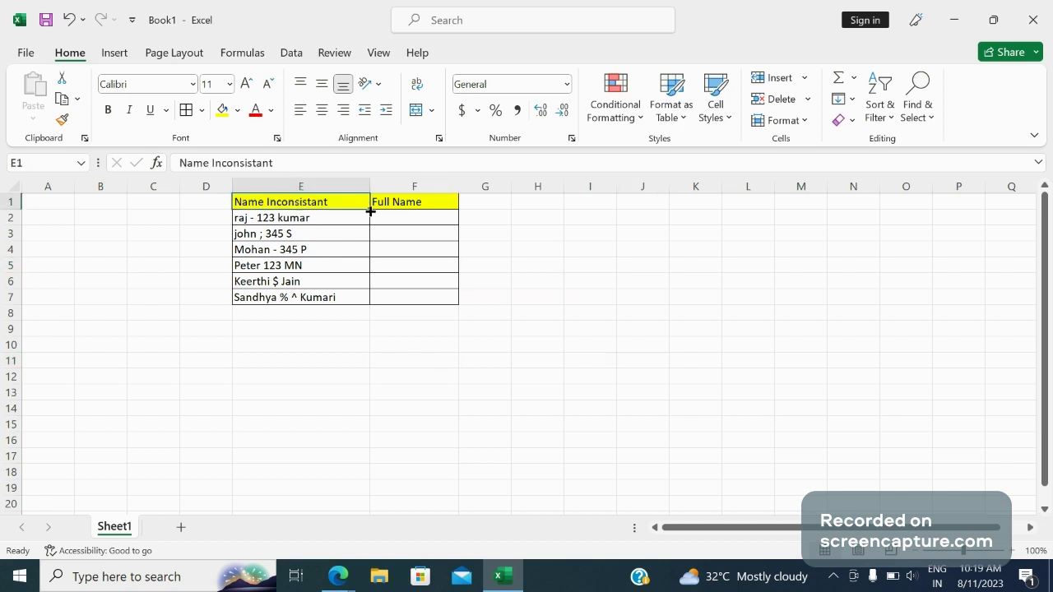
pyautogui.click(413, 205)
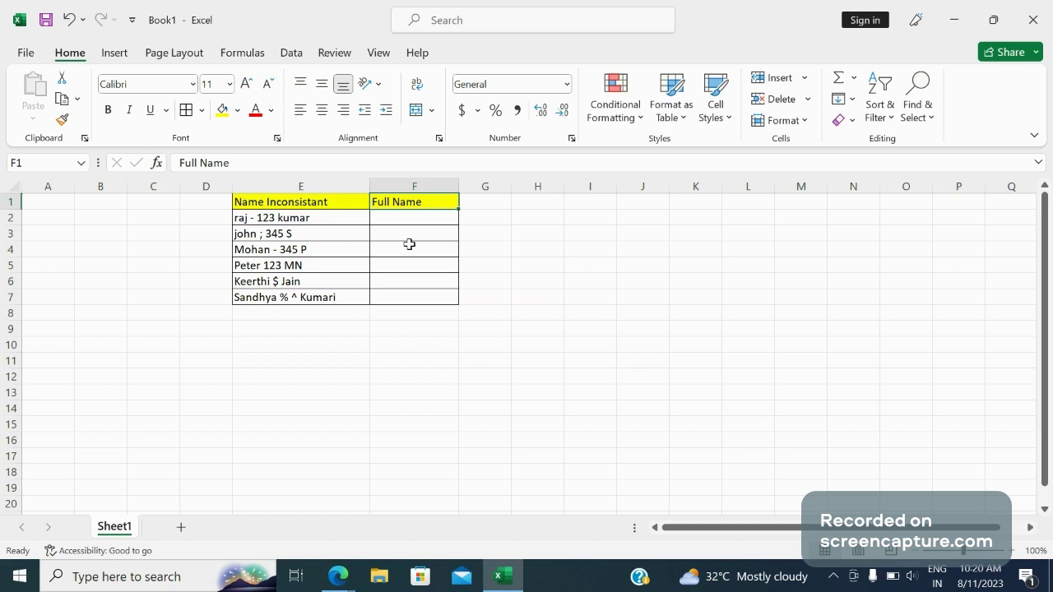
pyautogui.click(287, 218)
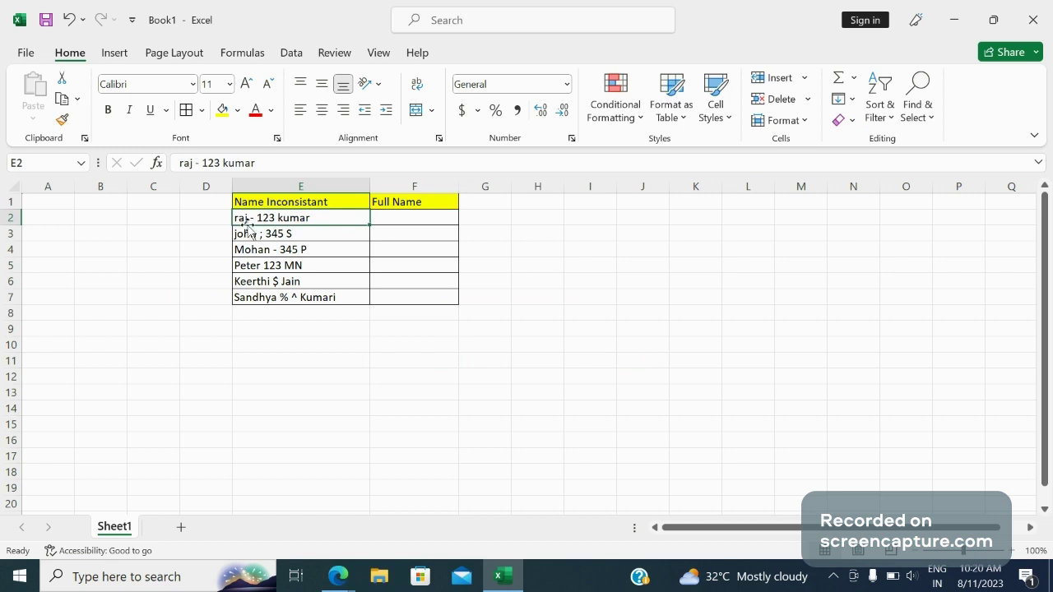
pyautogui.click(299, 241)
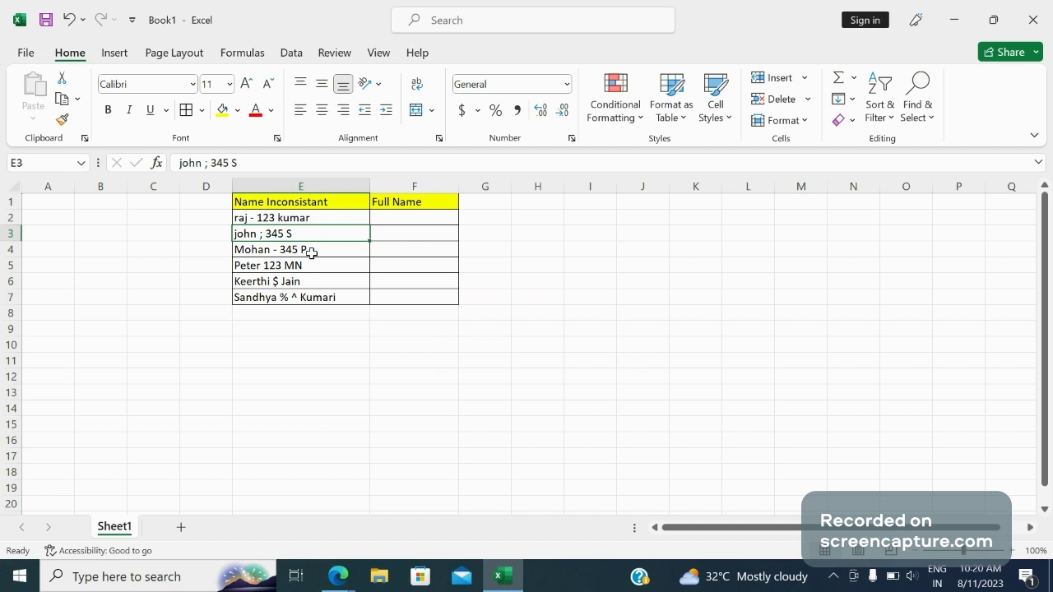
pyautogui.click(312, 253)
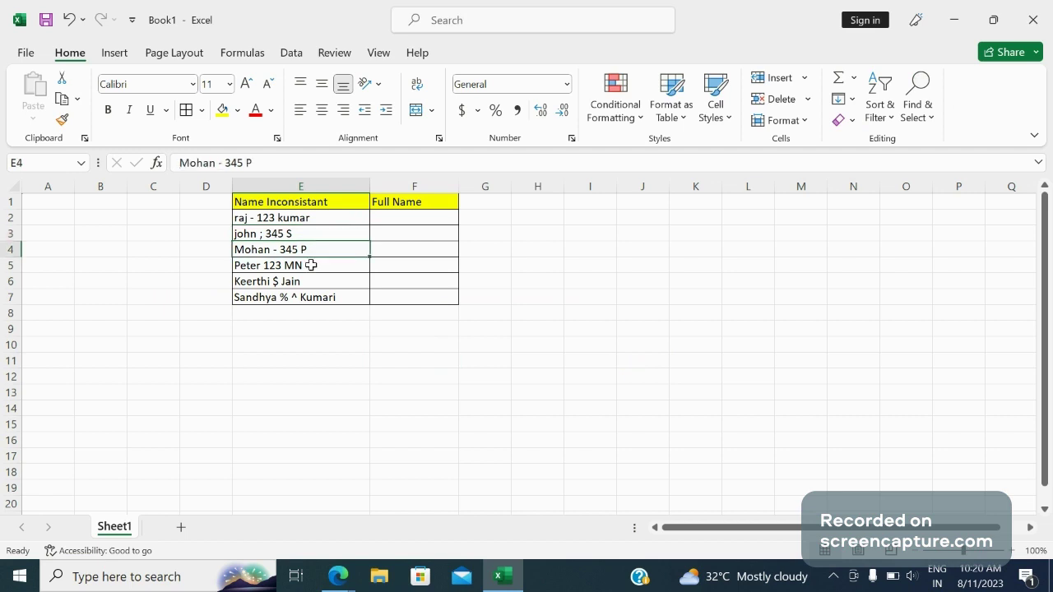
pyautogui.click(314, 282)
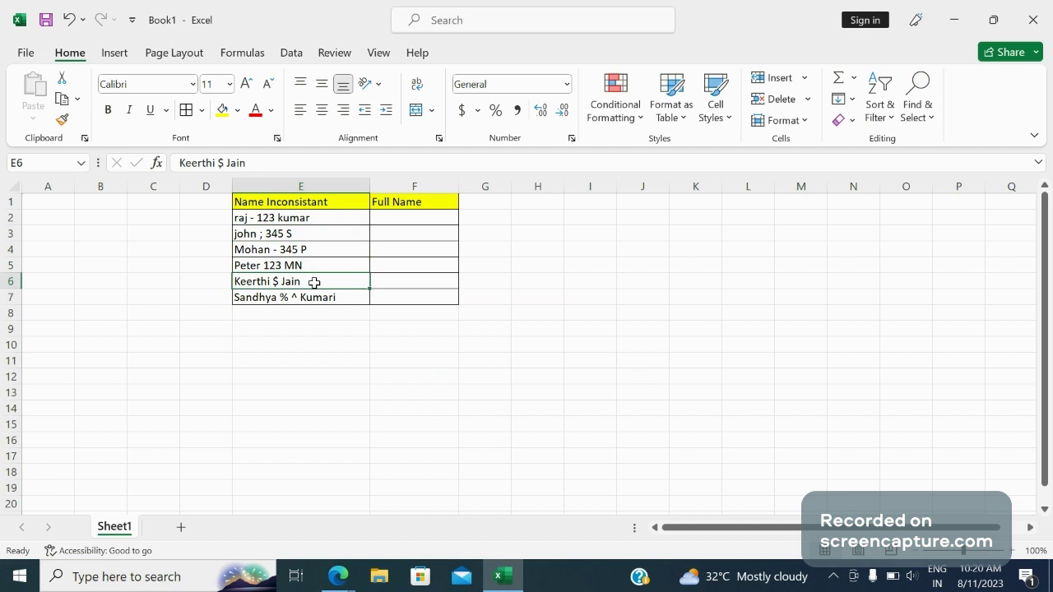
pyautogui.click(313, 268)
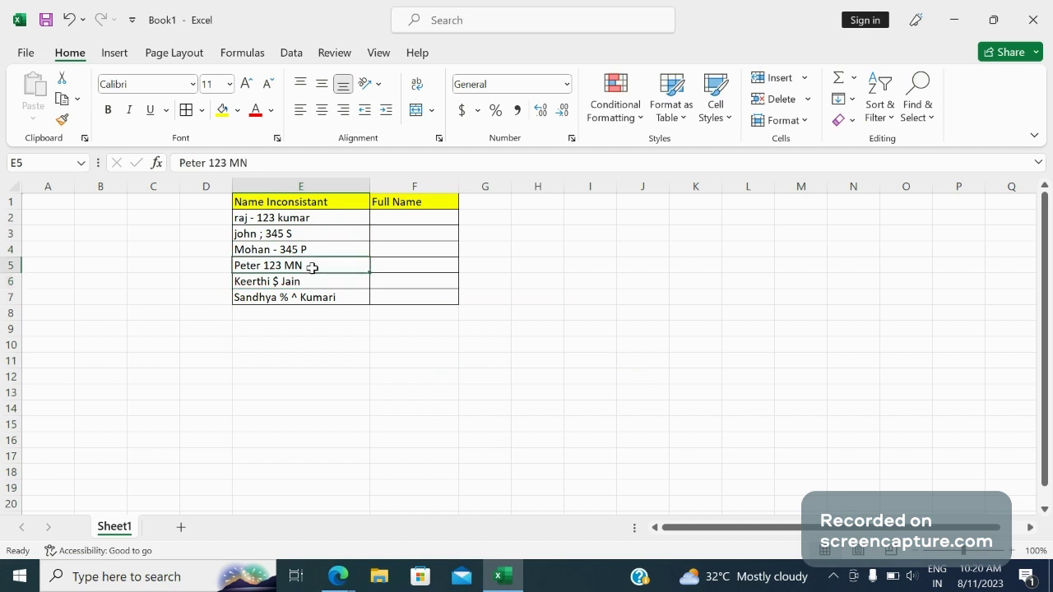
# Enter the cleaned full name for the first entry in F2, leaving out the hyphen and digits.
pyautogui.click(399, 216)
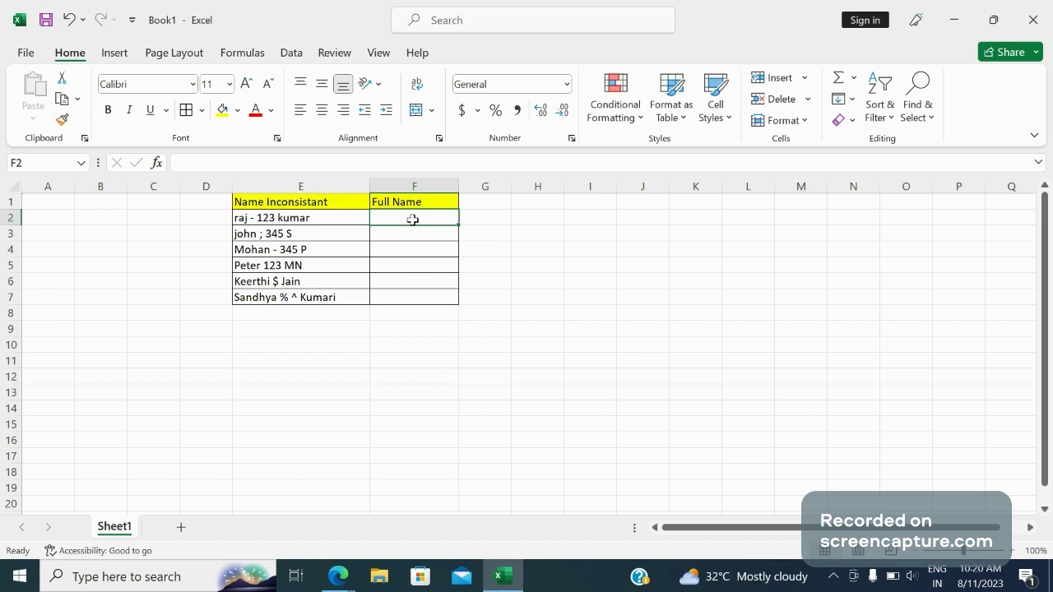
pyautogui.write('raj')
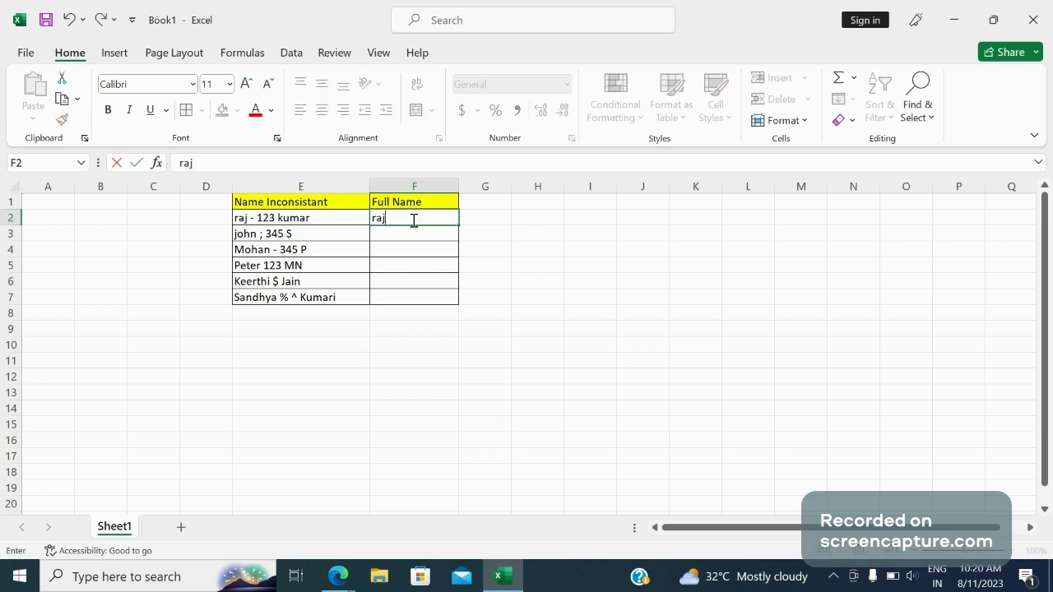
pyautogui.write(' kumar')
pyautogui.press('Return')
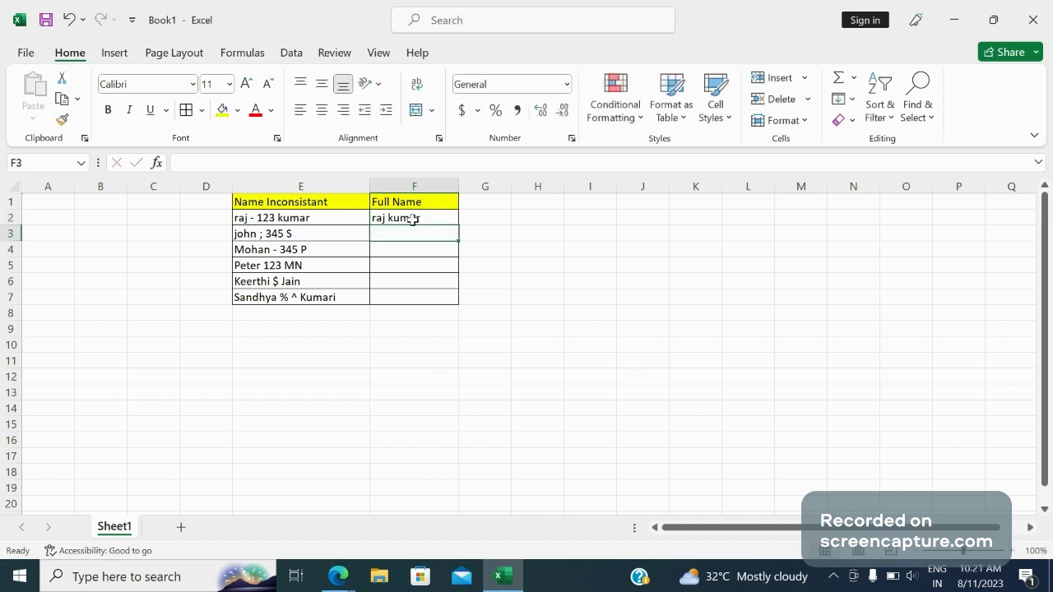
# Add the shortcut note "CRL+E" in cell H2.
pyautogui.click(542, 218)
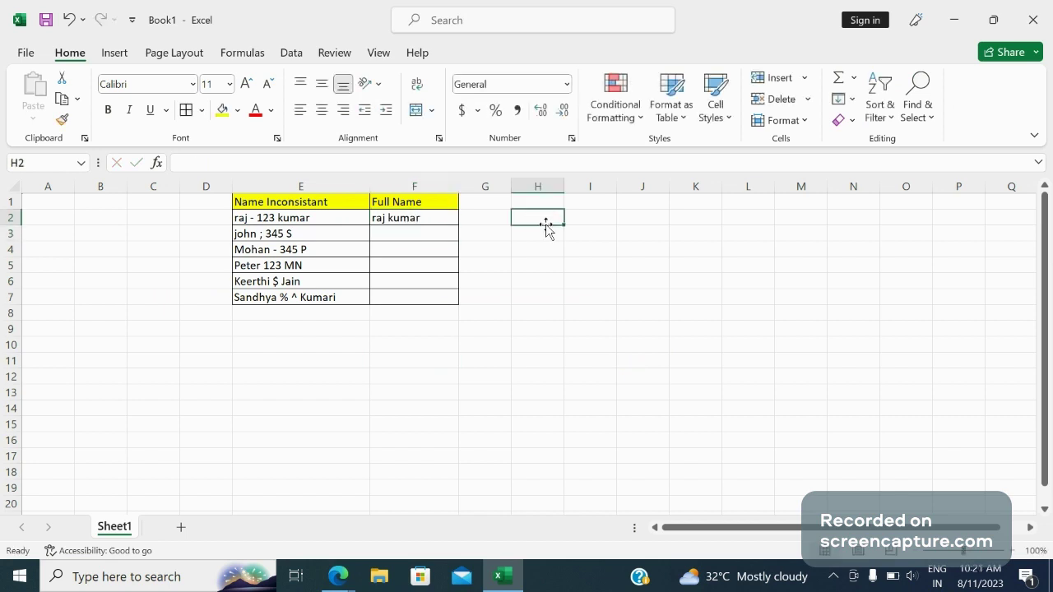
pyautogui.write('CR')
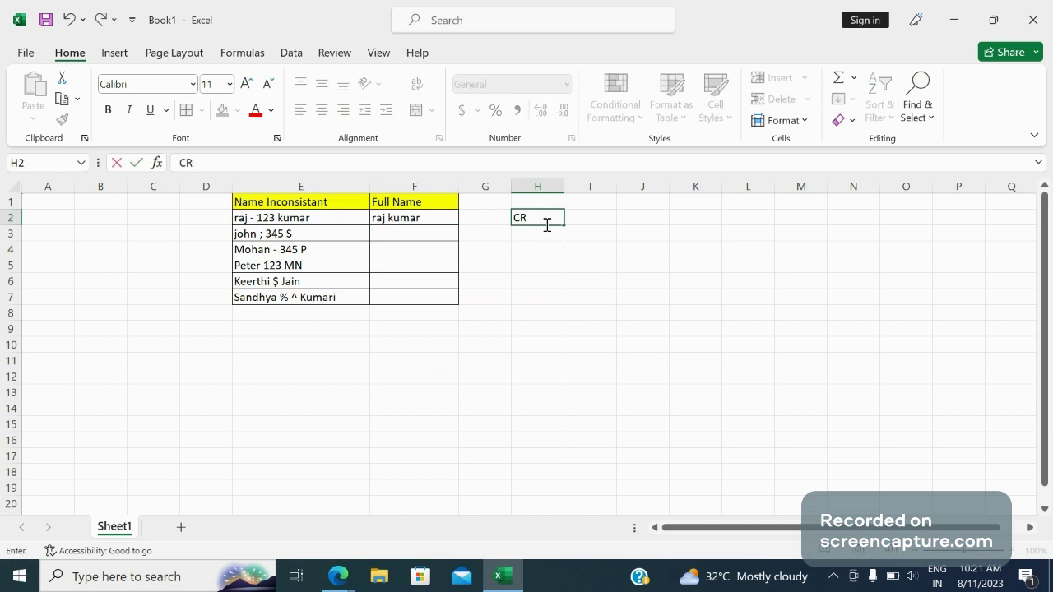
pyautogui.write('L+E')
# Try to Flash Fill the Full Name column from F3 down using the single example in F2, and check the filled cells.
pyautogui.click(428, 237)
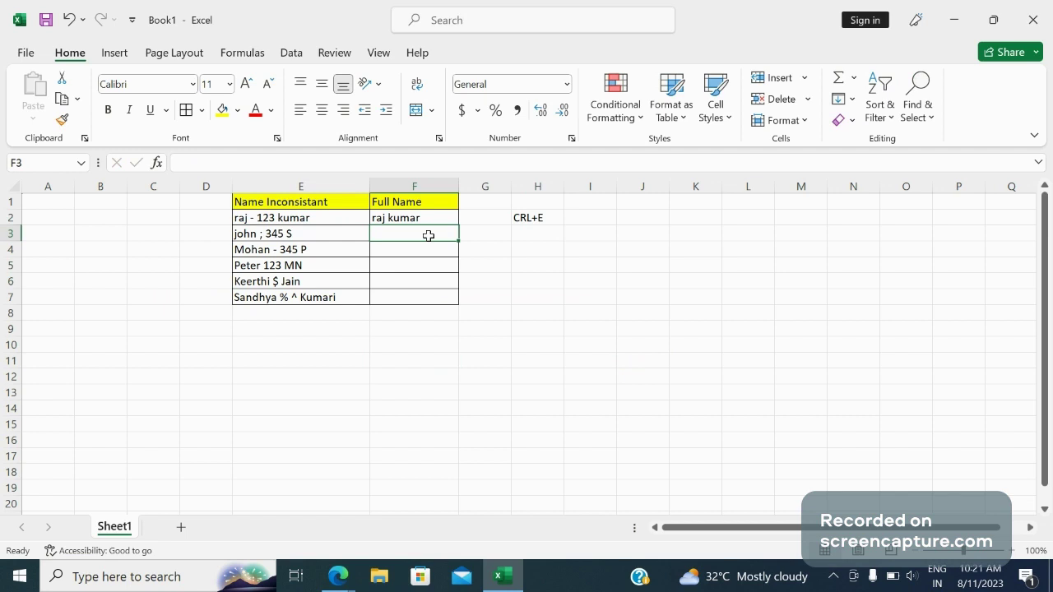
pyautogui.hotkey('ctrl', 'e')
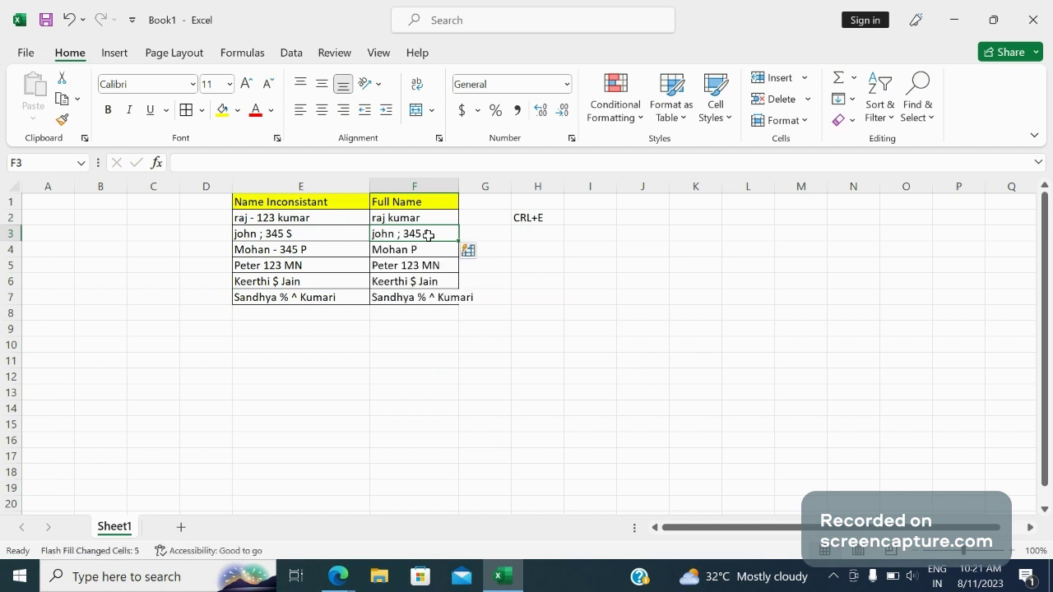
pyautogui.click(477, 279)
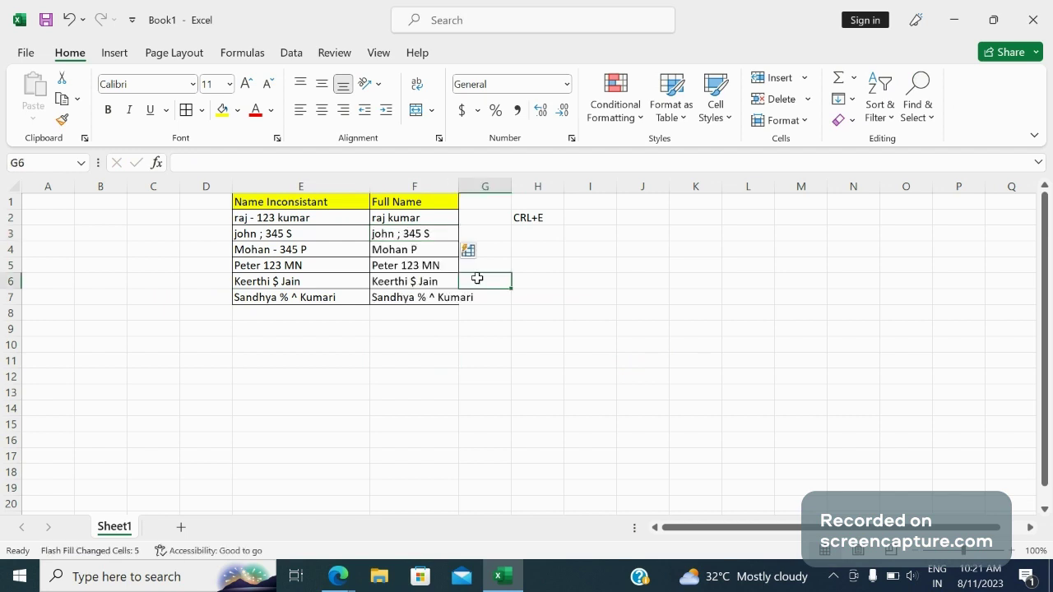
pyautogui.click(429, 233)
pyautogui.moveTo(429, 233); pyautogui.dragTo(425, 298)
pyautogui.click(424, 299)
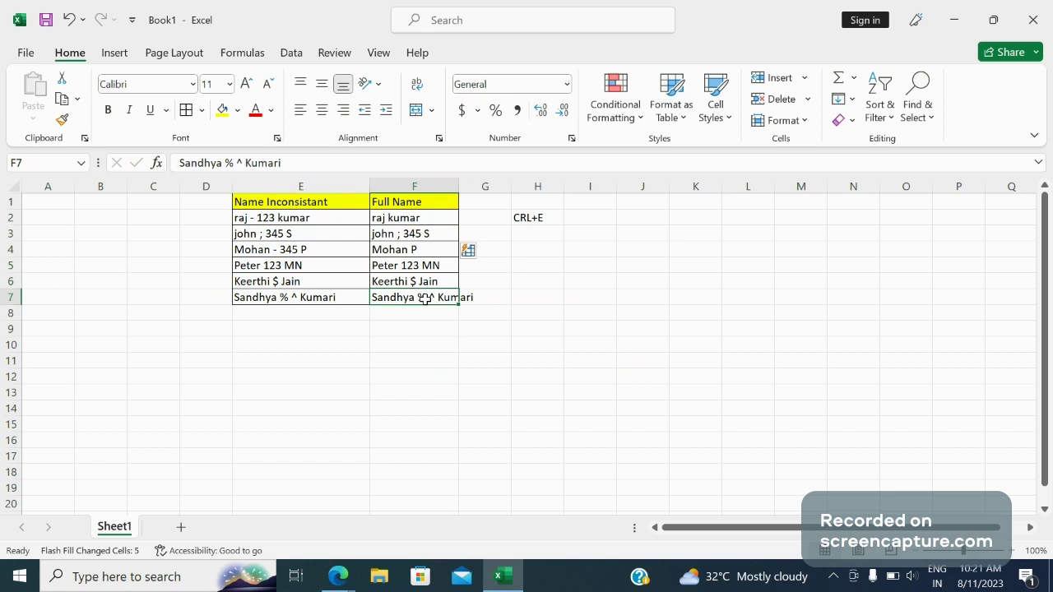
# Clear the Flash Fill results from F3:F7.
pyautogui.click(438, 232)
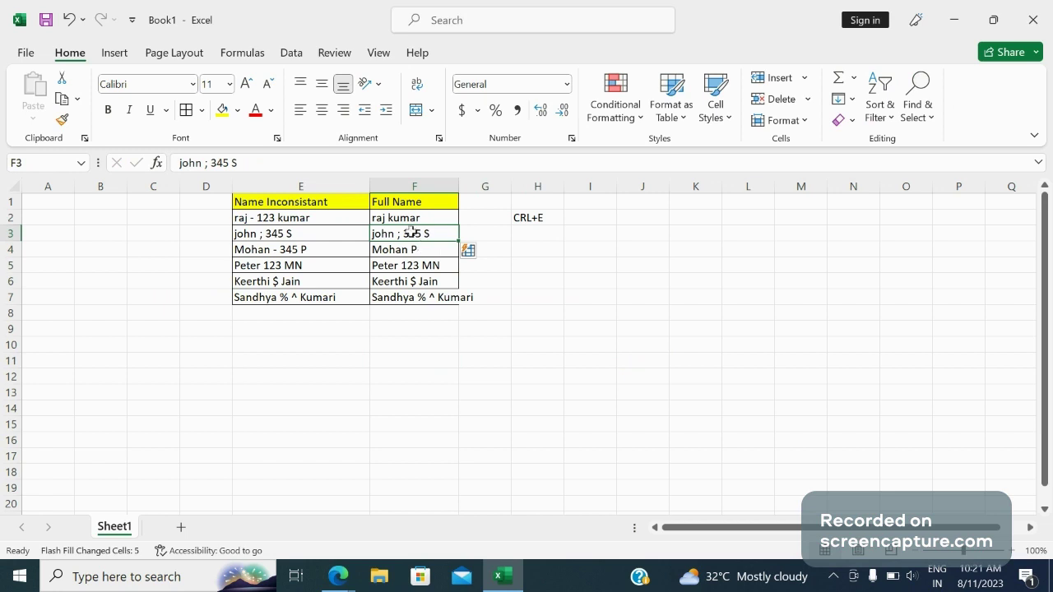
pyautogui.moveTo(410, 238); pyautogui.dragTo(414, 294)
pyautogui.press('Delete')
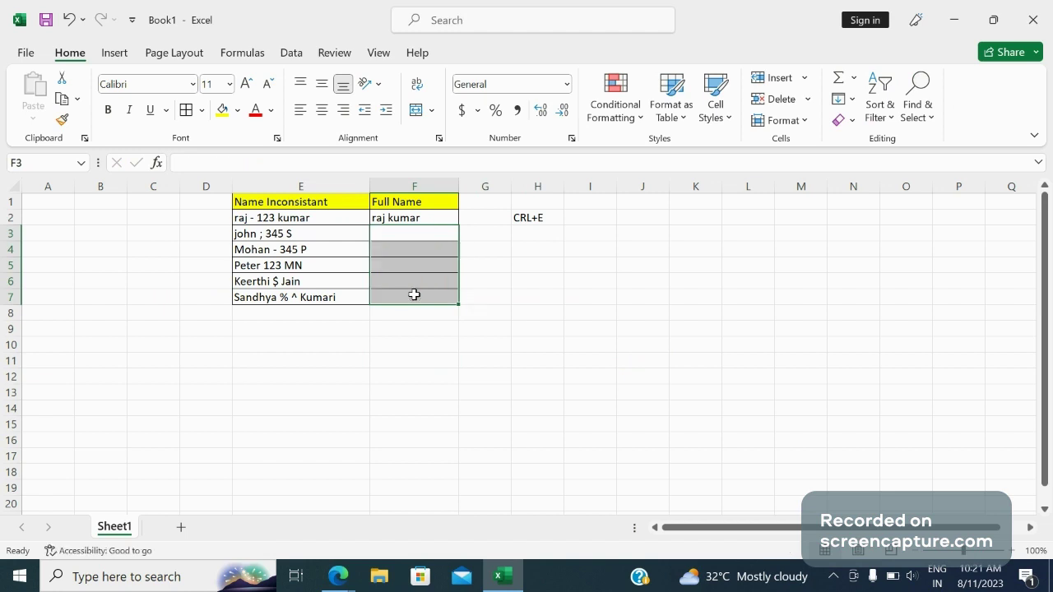
# Enter a second cleaned example in F3, keeping only the first name and initial from E3.
pyautogui.click(397, 220)
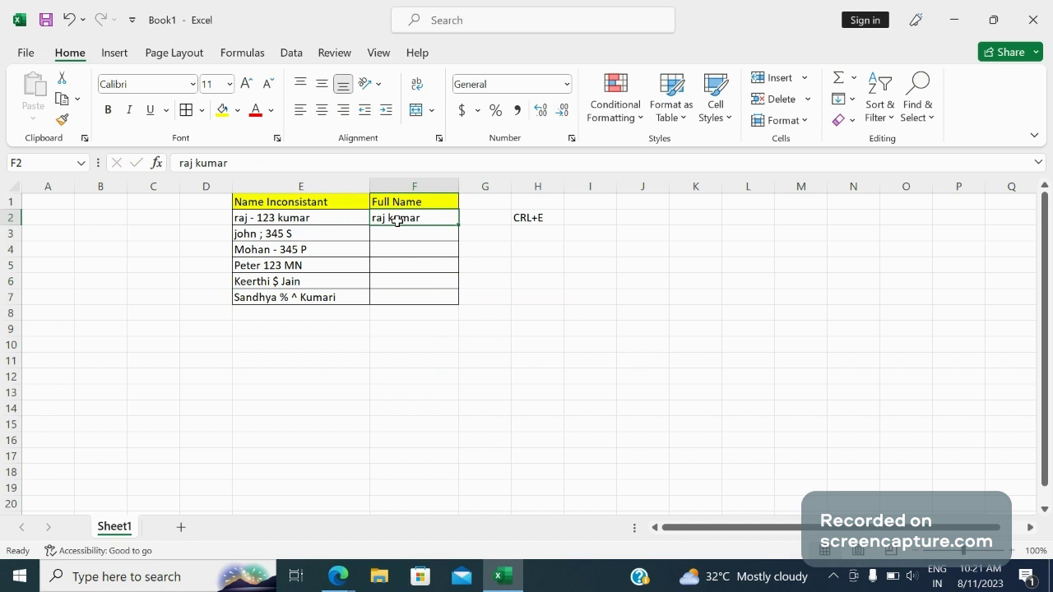
pyautogui.click(394, 239)
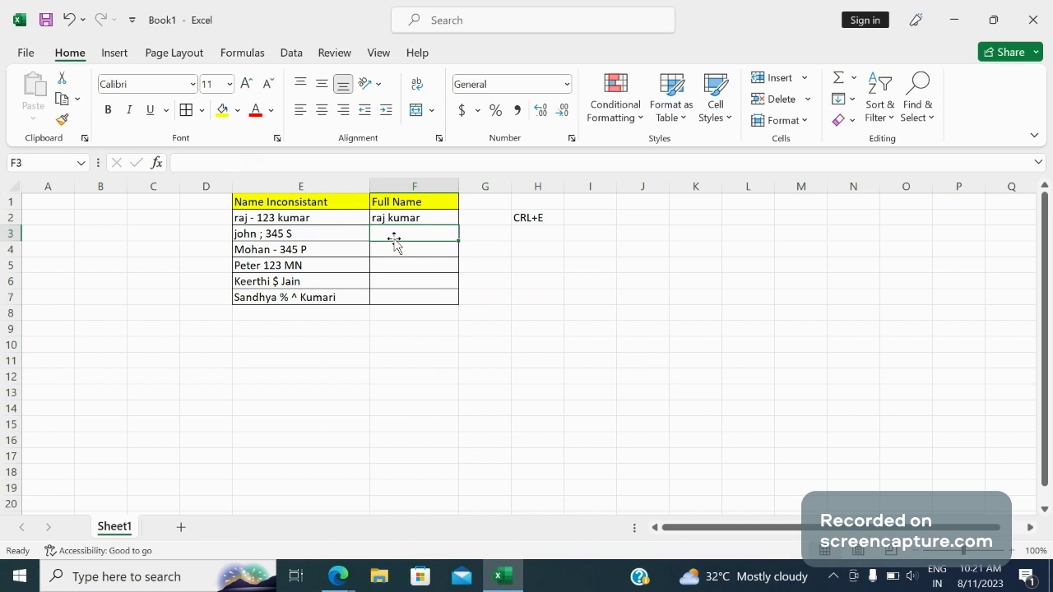
pyautogui.doubleClick(394, 238)
pyautogui.write('john')
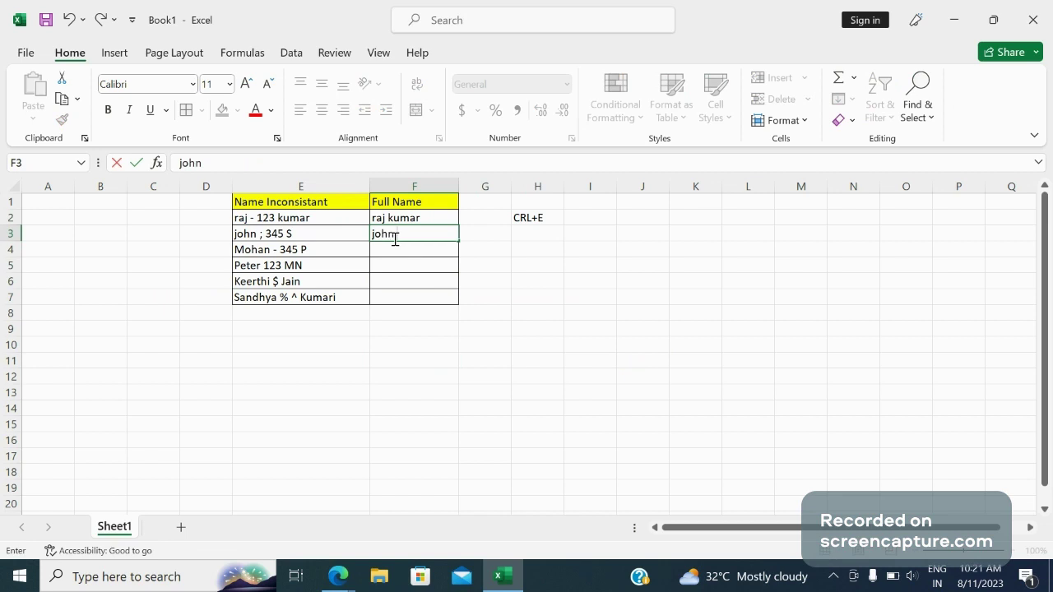
pyautogui.write(' S')
pyautogui.click(371, 285)
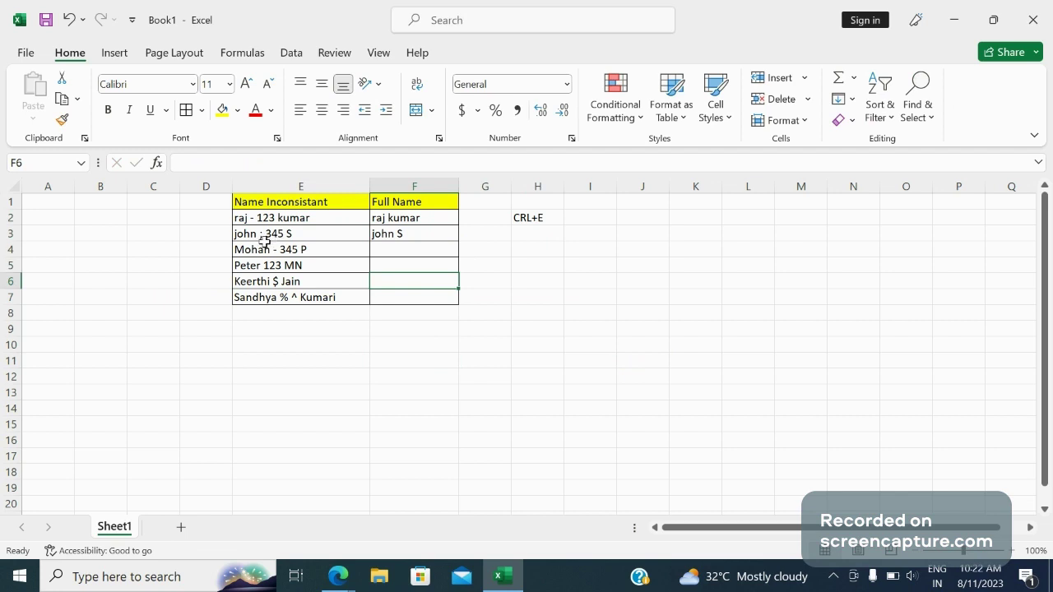
# Flash Fill the remaining Full Name cells F4:F7 from the two examples above and check the results.
pyautogui.click(426, 236)
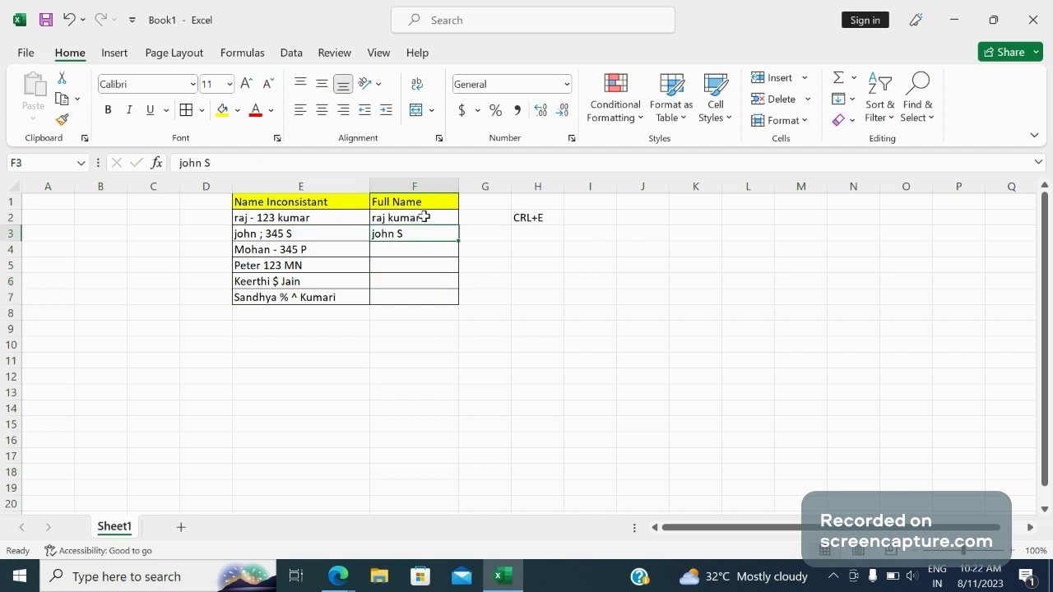
pyautogui.click(418, 254)
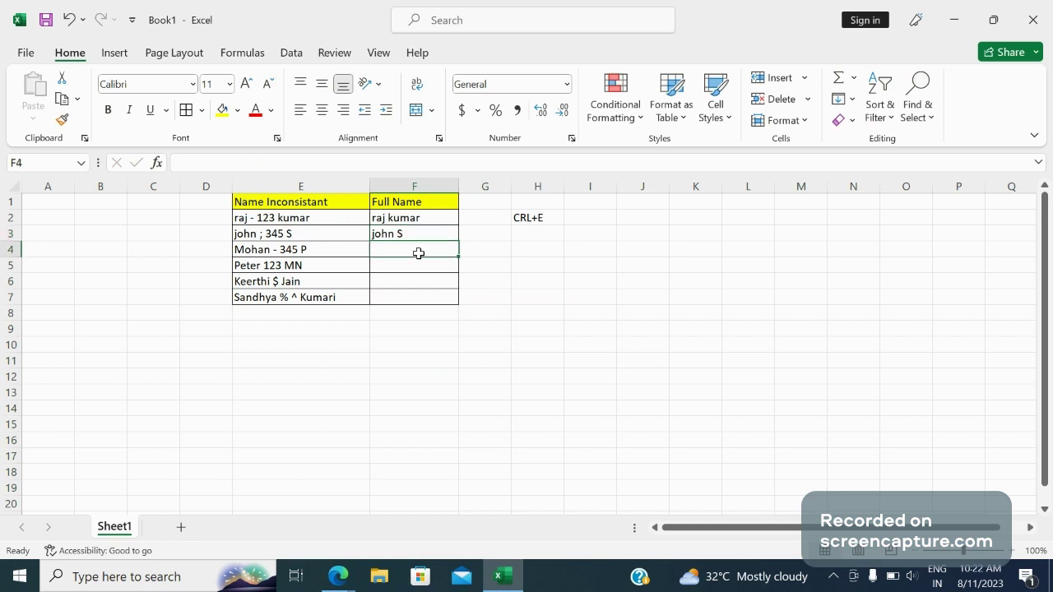
pyautogui.hotkey('ctrl', 'e')
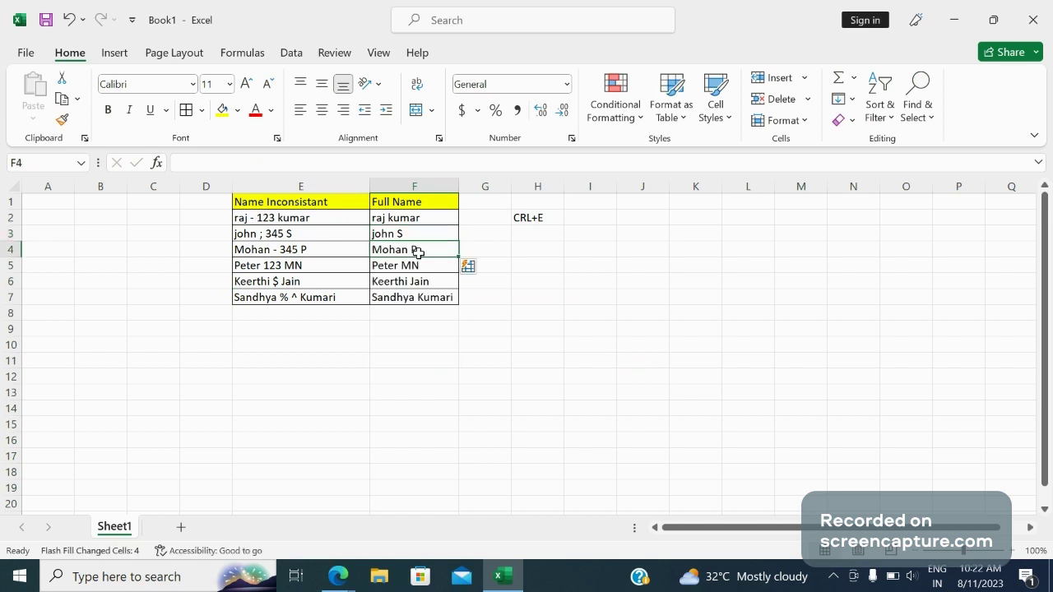
pyautogui.click(465, 346)
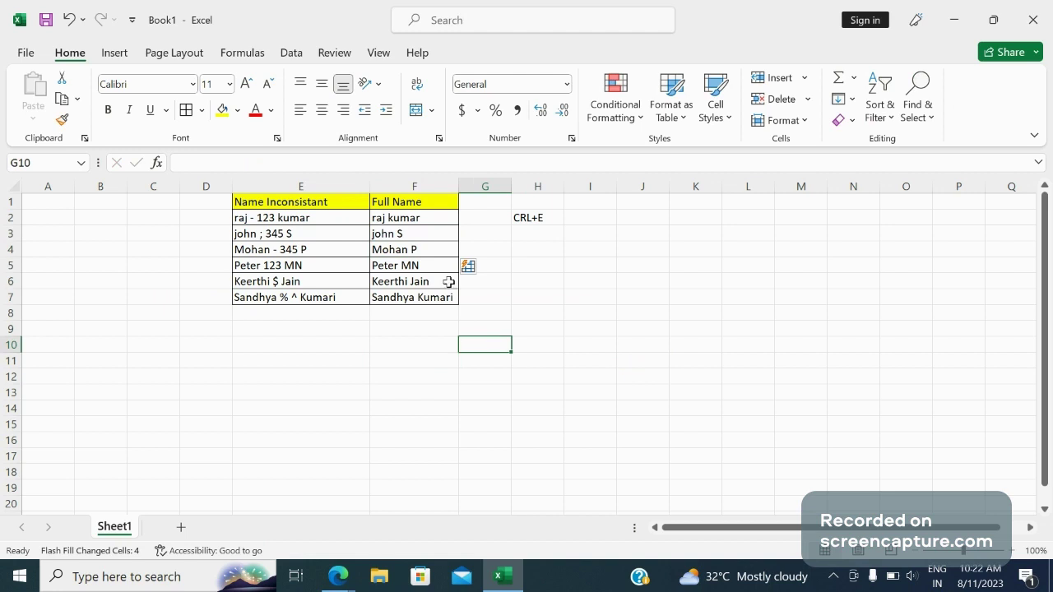
pyautogui.click(411, 235)
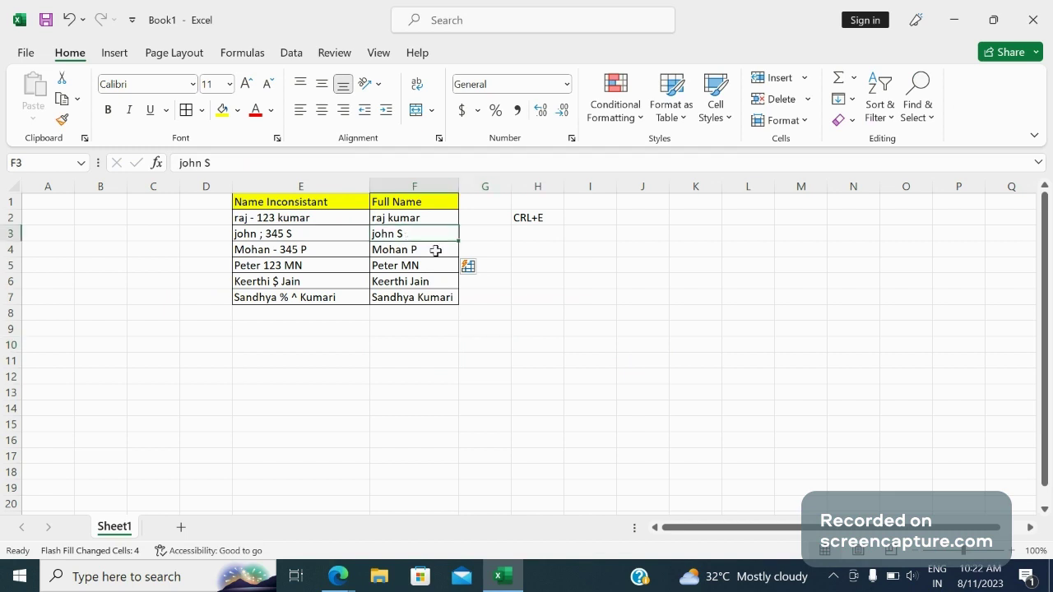
pyautogui.click(436, 250)
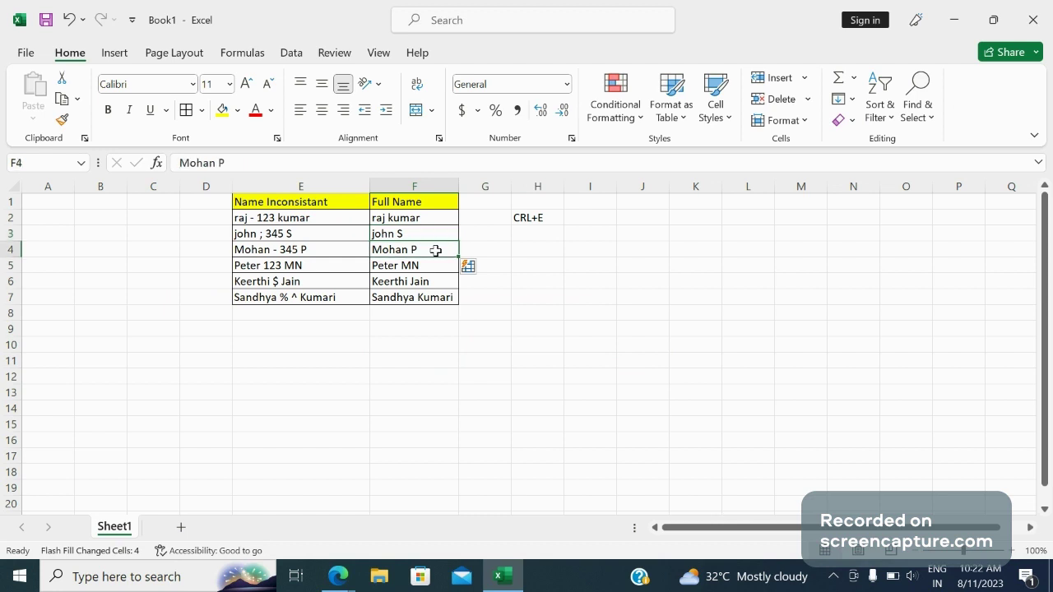